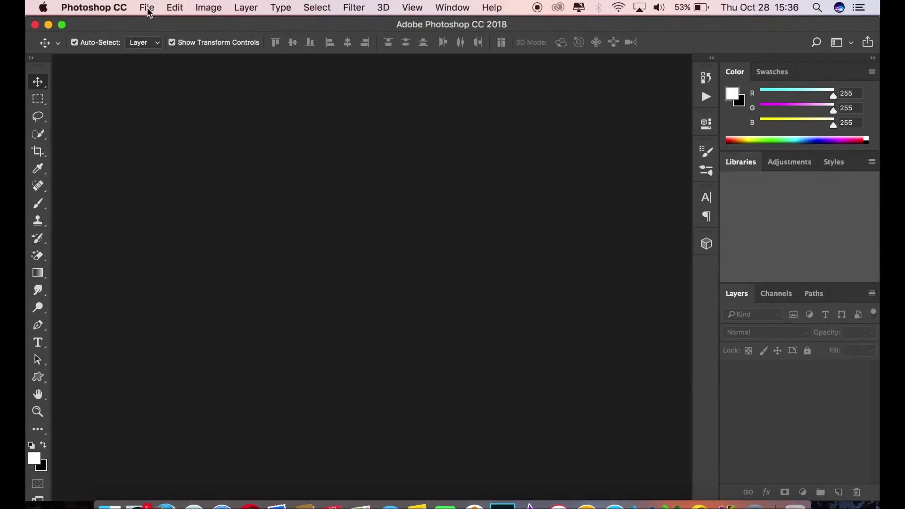
Open IMG_0233.jpg, the portrait of a woman among leaves, as a new document
left_click(146, 7)
left_click(170, 37)
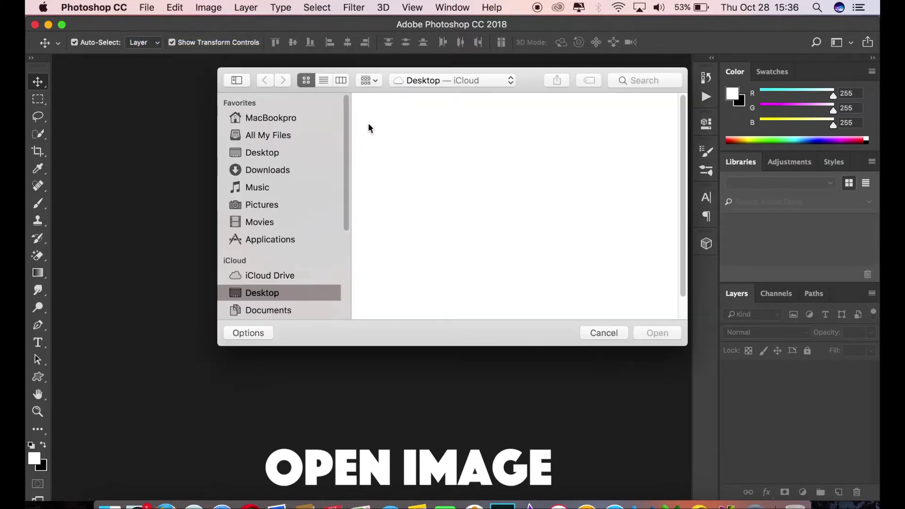
left_click(397, 131)
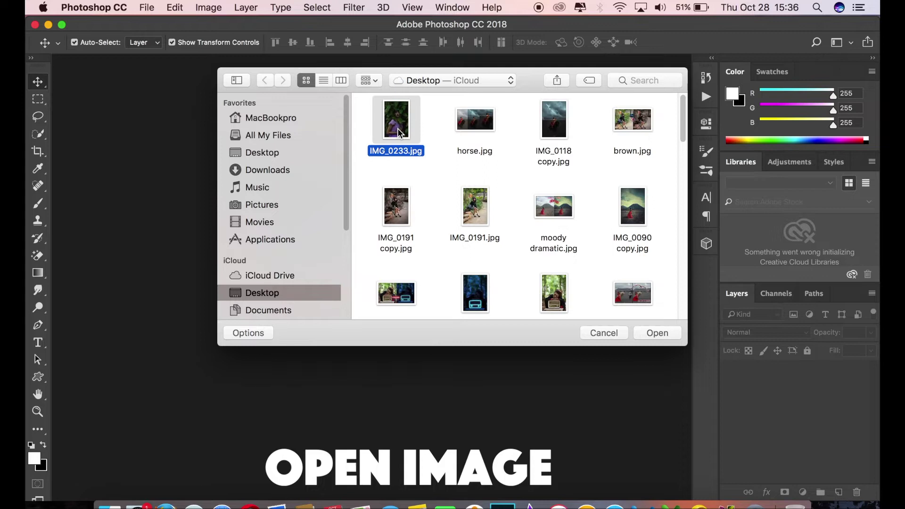
double_click(397, 131)
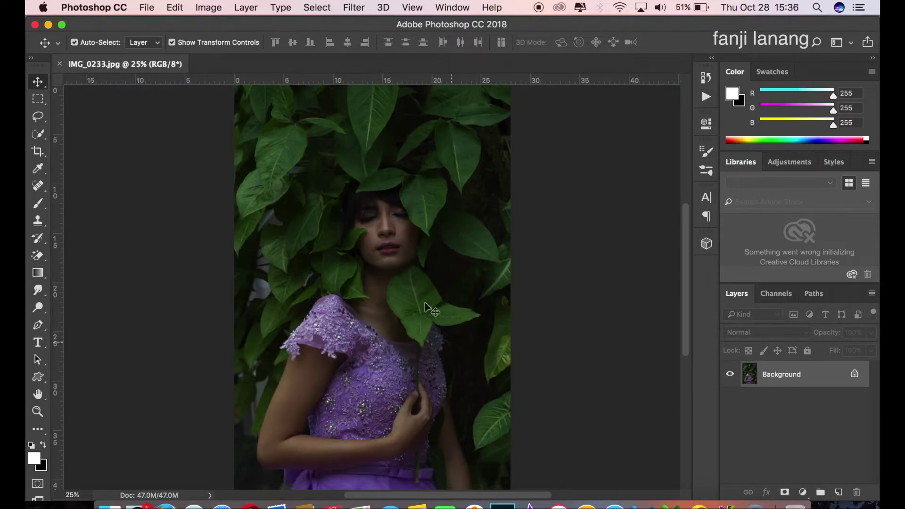
Duplicate the Background layer and run the Camera Raw filter on the copy
mouse_move(777, 380)
left_mouse_down()
mouse_move(799, 392)
mouse_move(838, 492)
left_mouse_up()
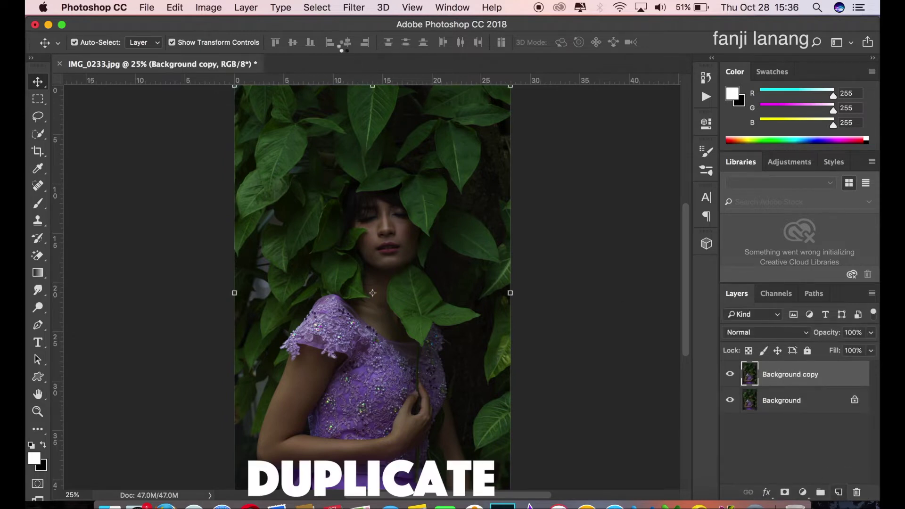
left_click(353, 8)
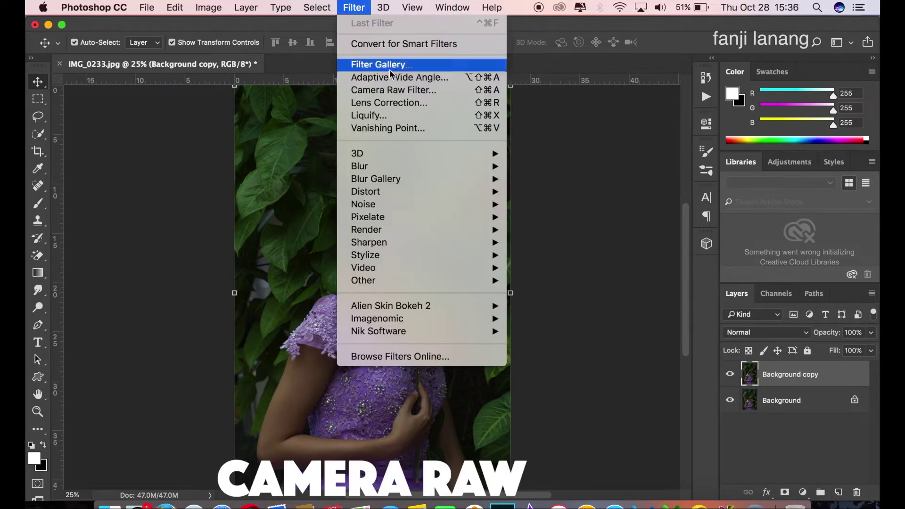
left_click(400, 90)
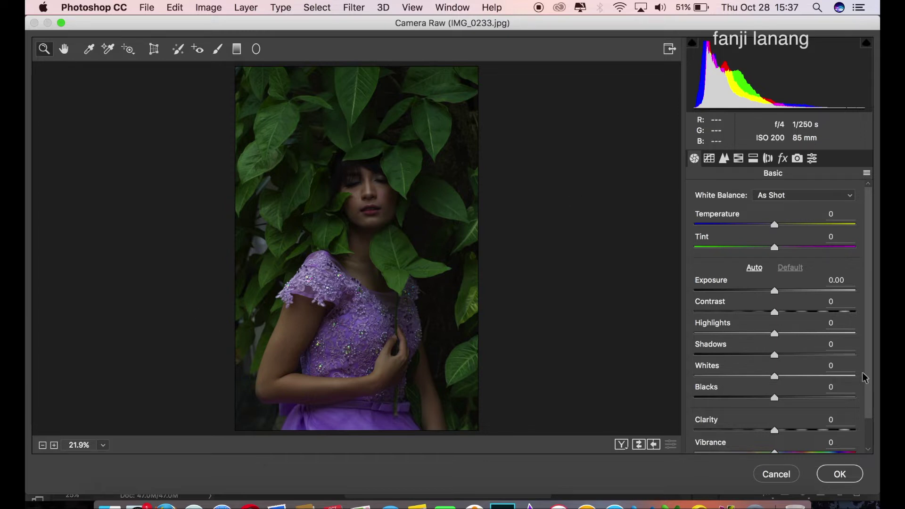
Darken the portrait's left edge with a lowered-exposure graduated filter
left_click(237, 49)
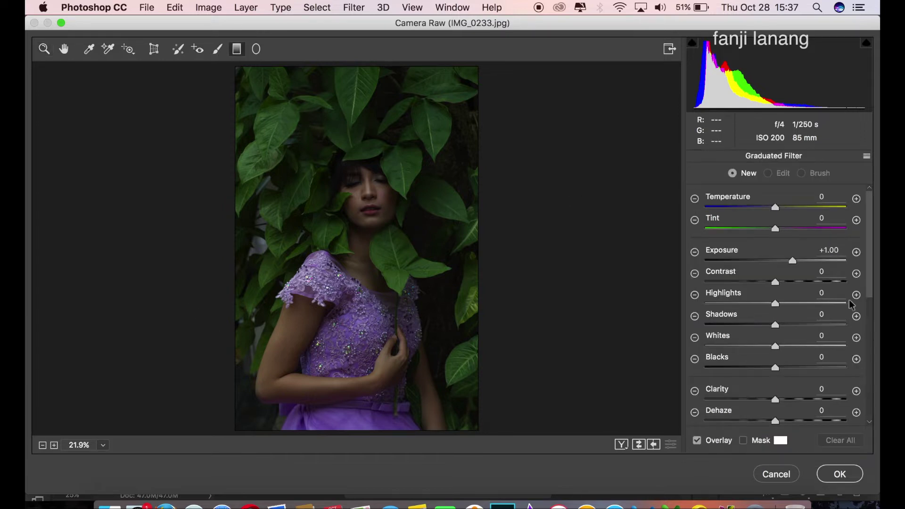
scroll(871, 286, "down", 5)
scroll(871, 282, "down", 3)
scroll(872, 264, "up", 10)
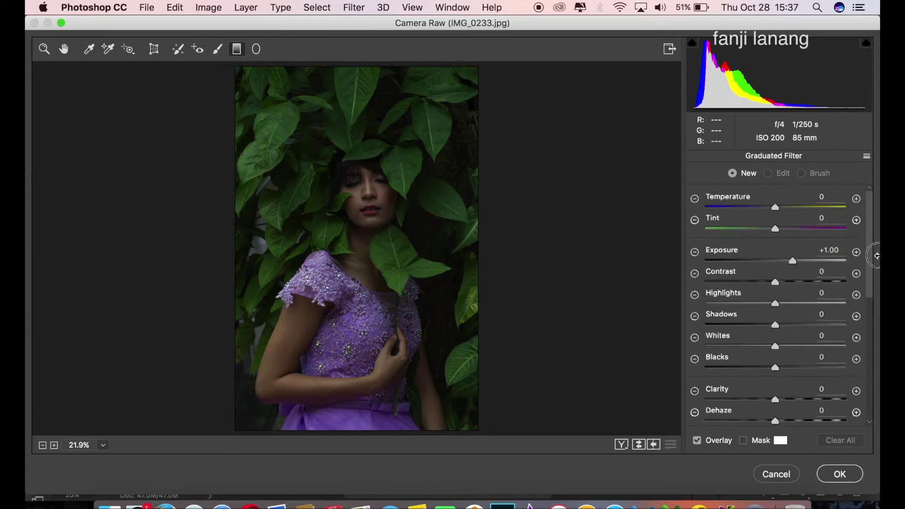
left_click(695, 251)
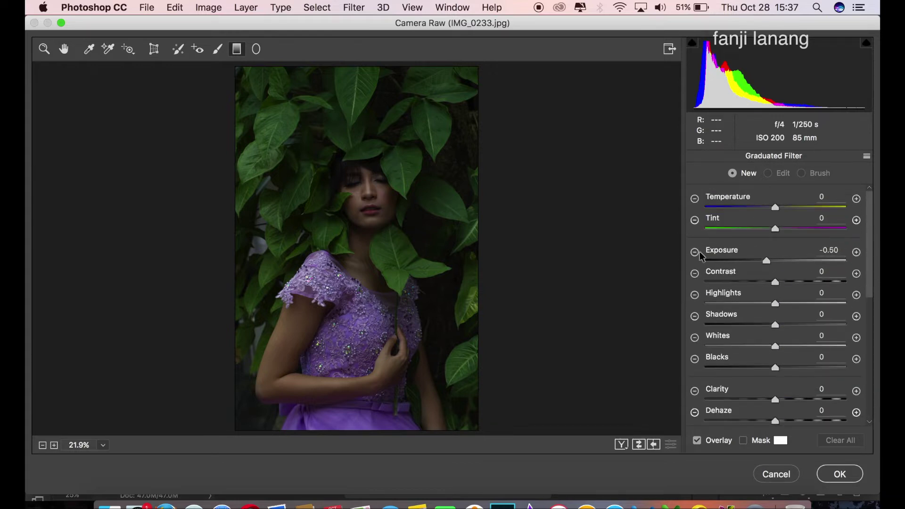
left_click_drag(198, 257, 299, 265)
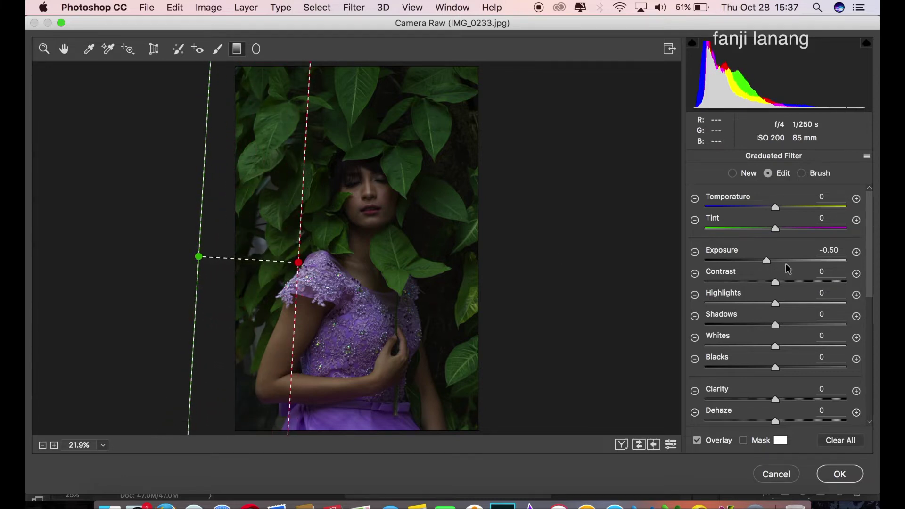
left_click_drag(767, 261, 740, 277)
Add darkening graduated filters from the bottom, right and top, the top one at -1.25 exposure
left_click_drag(346, 433, 353, 391)
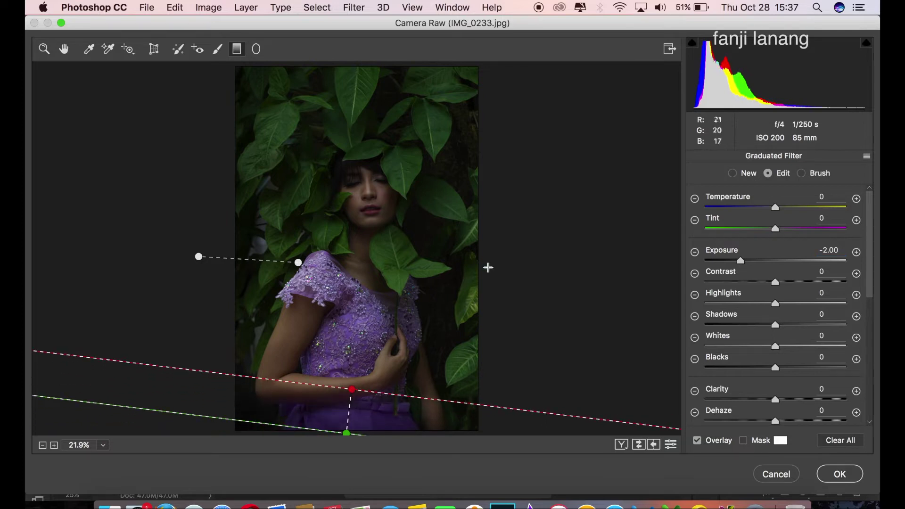
mouse_move(556, 193)
left_mouse_down()
mouse_move(442, 231)
mouse_move(404, 228)
left_mouse_up()
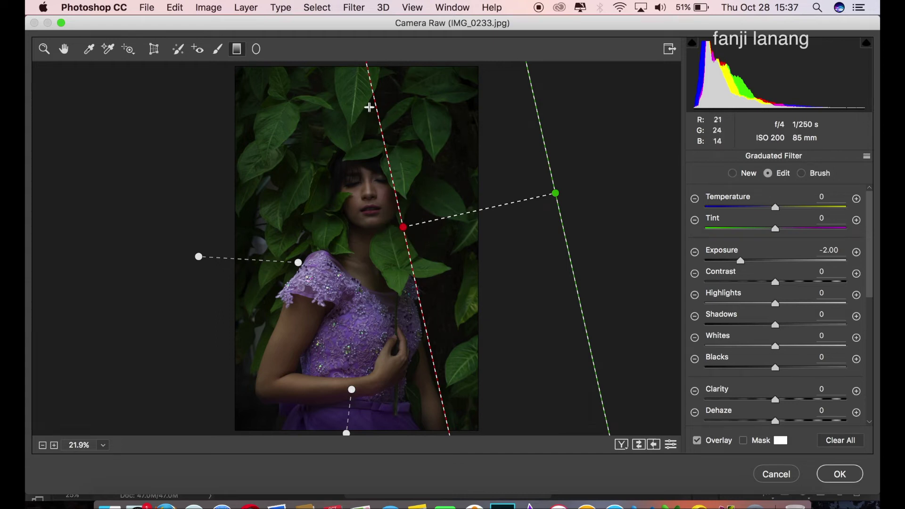
mouse_move(352, 65)
left_mouse_down()
mouse_move(353, 178)
mouse_move(354, 159)
mouse_move(362, 160)
left_mouse_up()
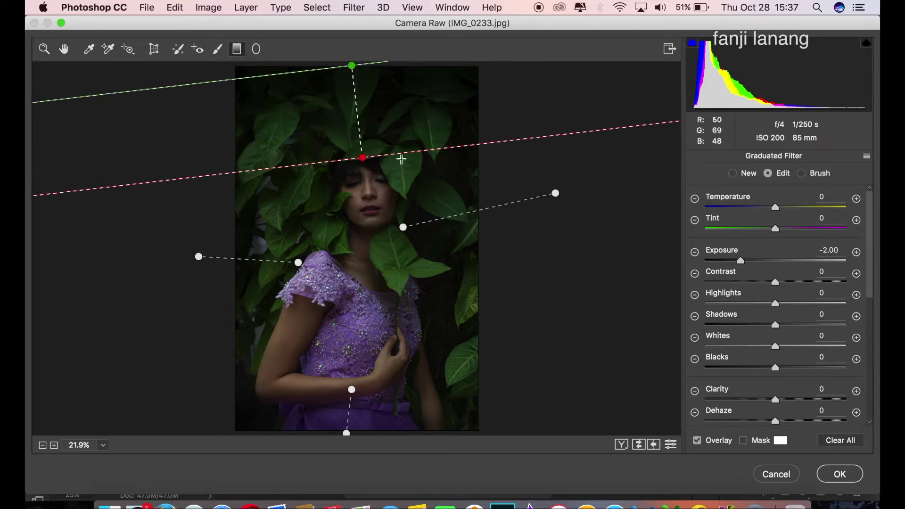
left_click_drag(740, 260, 754, 274)
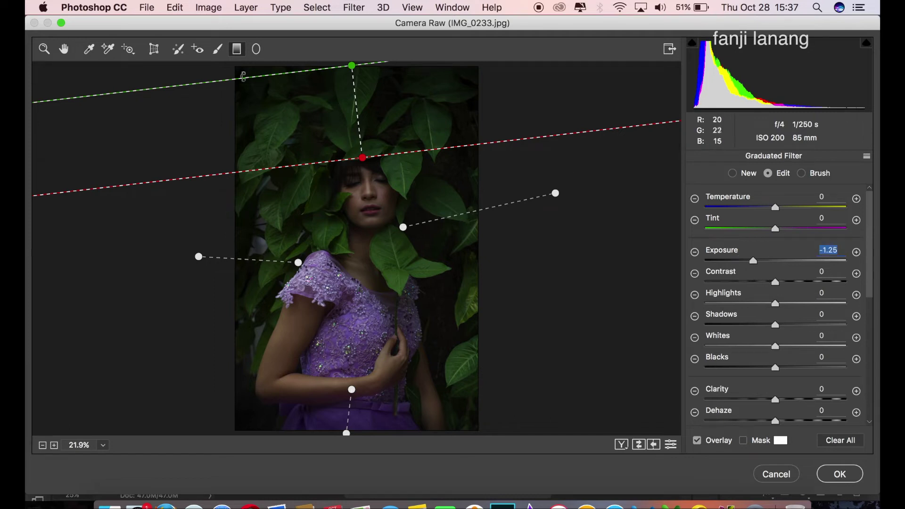
Lower the whole portrait's Basic exposure to -0.65
left_click(65, 50)
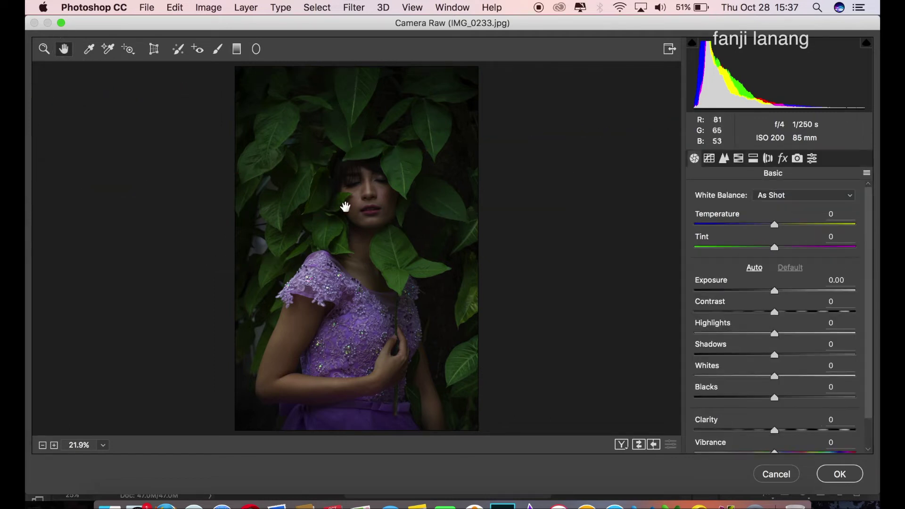
left_click_drag(774, 292, 765, 297)
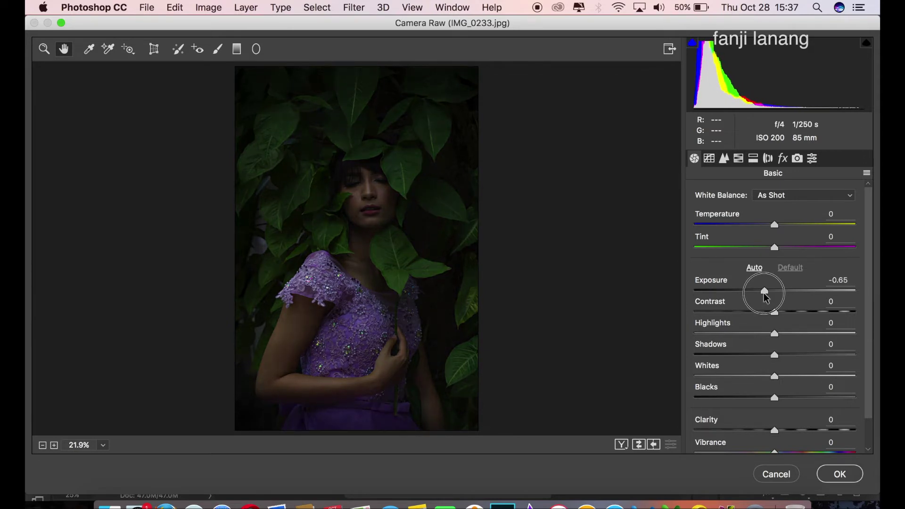
left_click_drag(766, 297, 765, 297)
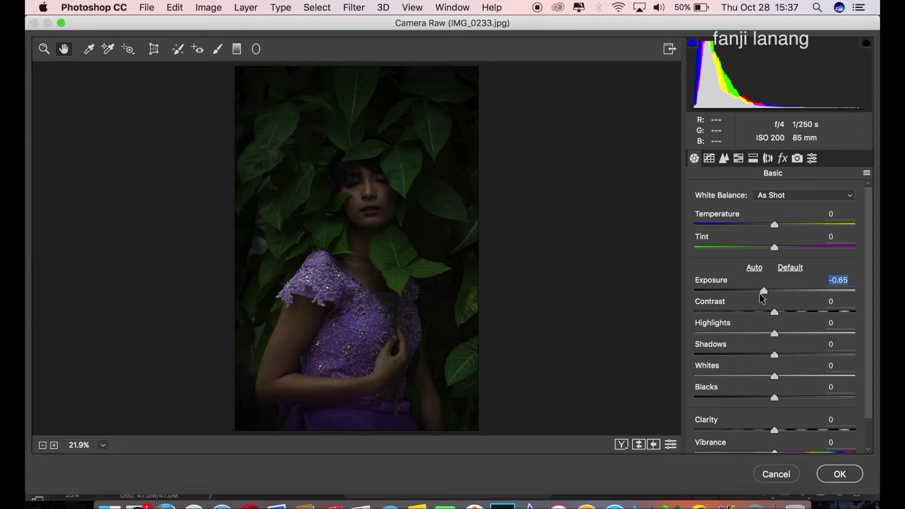
left_click(256, 50)
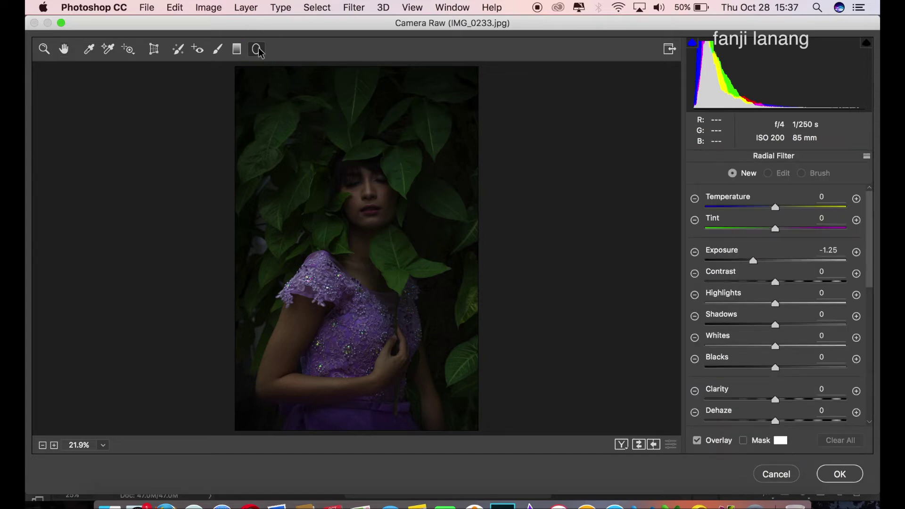
Brighten the woman's face with an inside-applied oval radial filter at +1.00 exposure
mouse_move(867, 262)
left_mouse_down()
mouse_move(866, 353)
mouse_move(875, 236)
left_mouse_up()
left_click(817, 359)
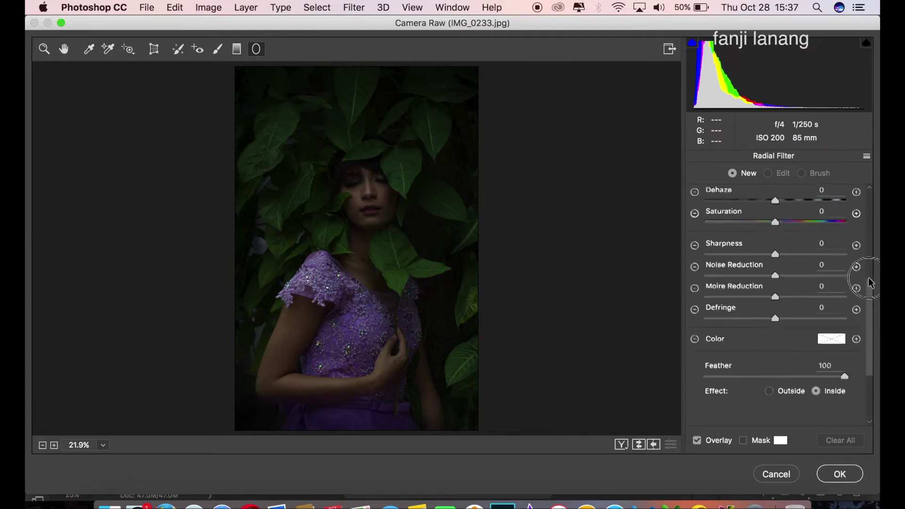
left_click(856, 253)
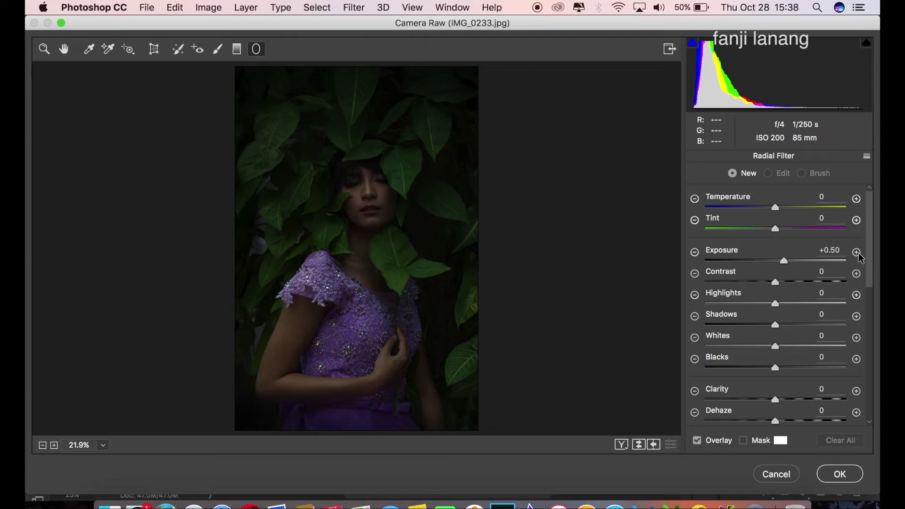
left_click(858, 254)
left_click_drag(365, 206, 388, 259)
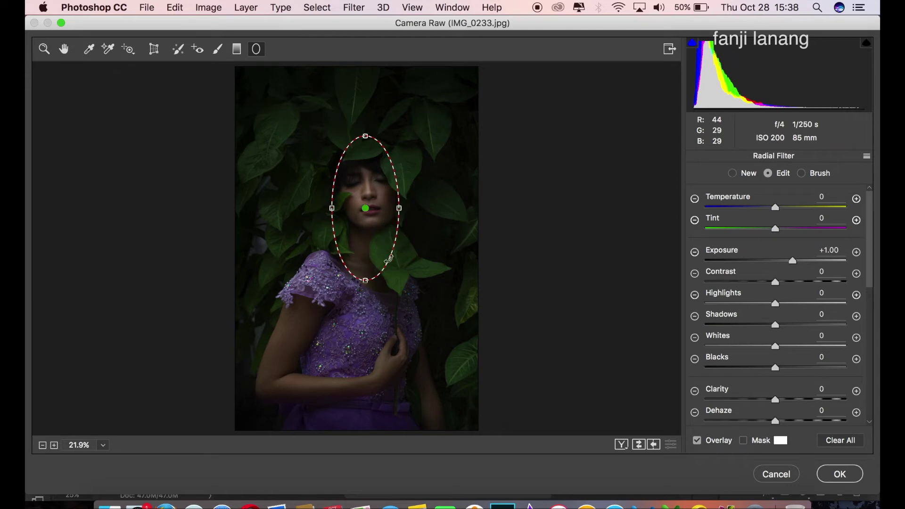
left_click_drag(385, 201, 387, 203)
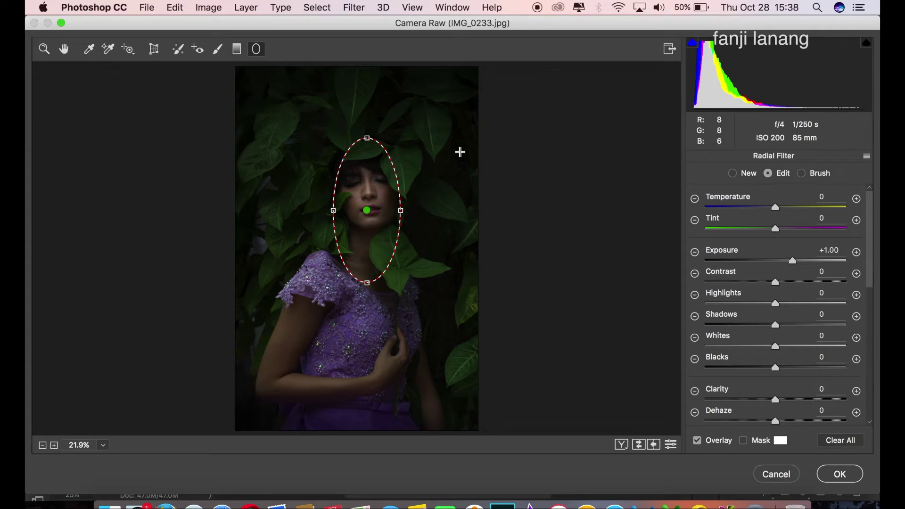
Raise overall contrast to +20 and cut vibrance to about -26
left_click(64, 49)
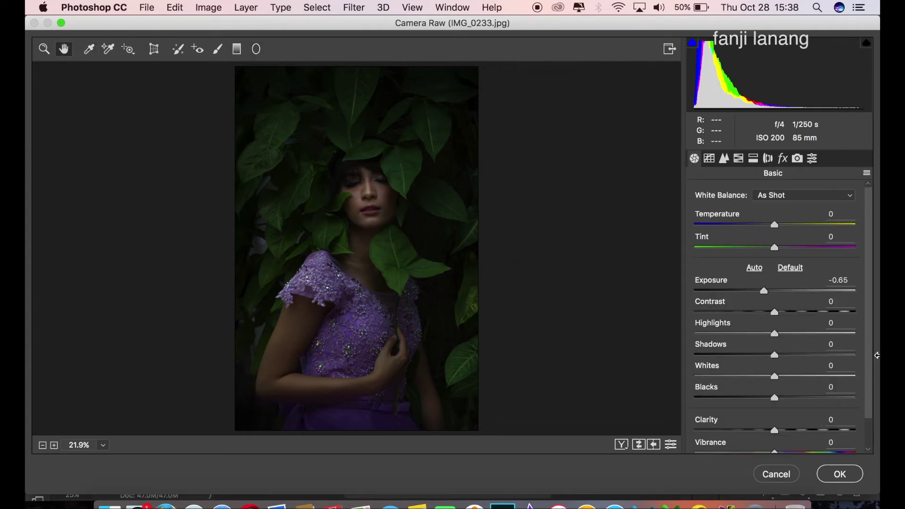
left_click_drag(793, 318, 787, 314)
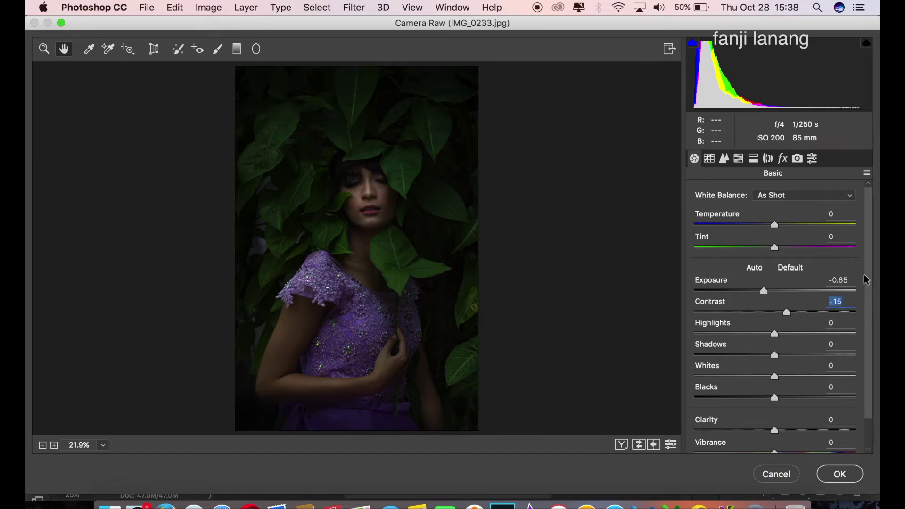
left_click_drag(791, 319, 794, 328)
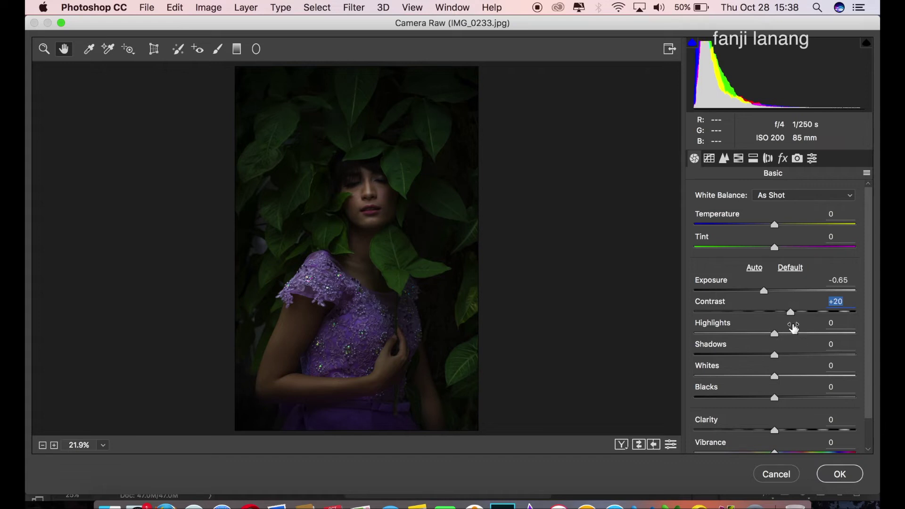
left_click_drag(869, 263, 872, 323)
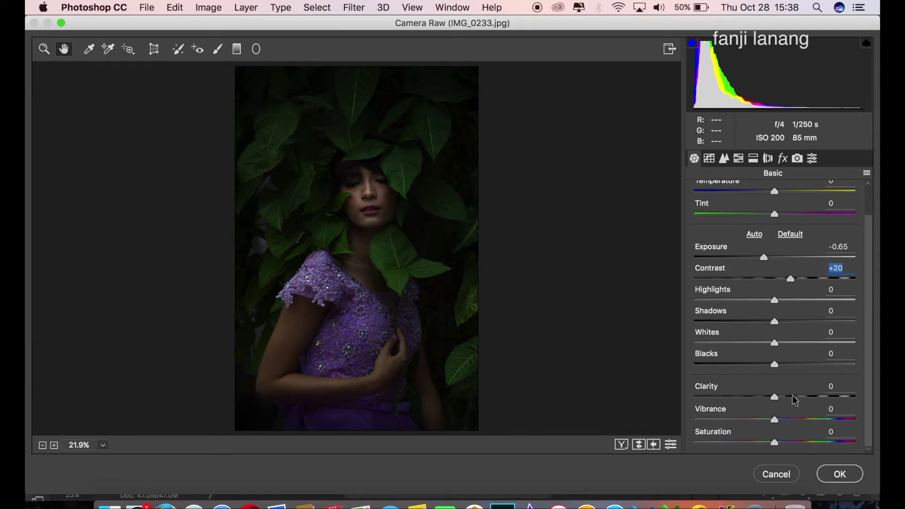
left_click(755, 419)
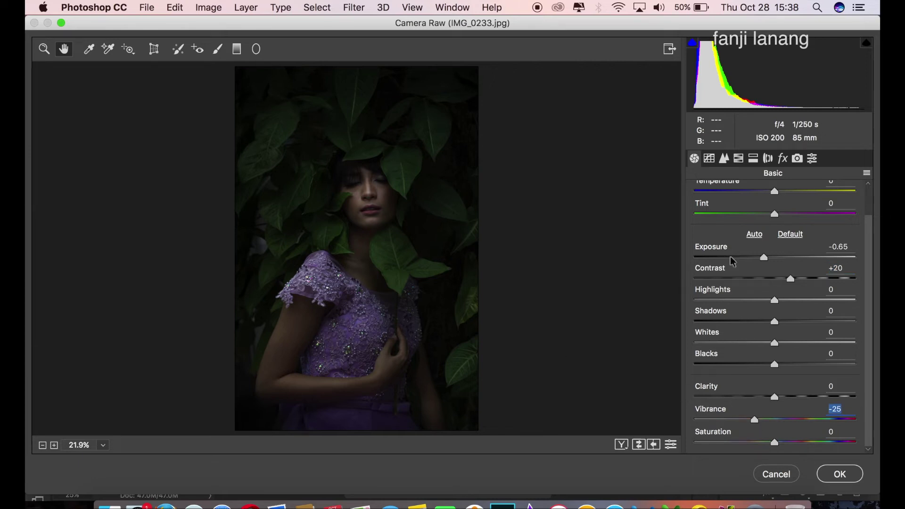
Build a point tone curve with shadows lowered to 64/56 and highlights lifted to 193/199
left_click(709, 158)
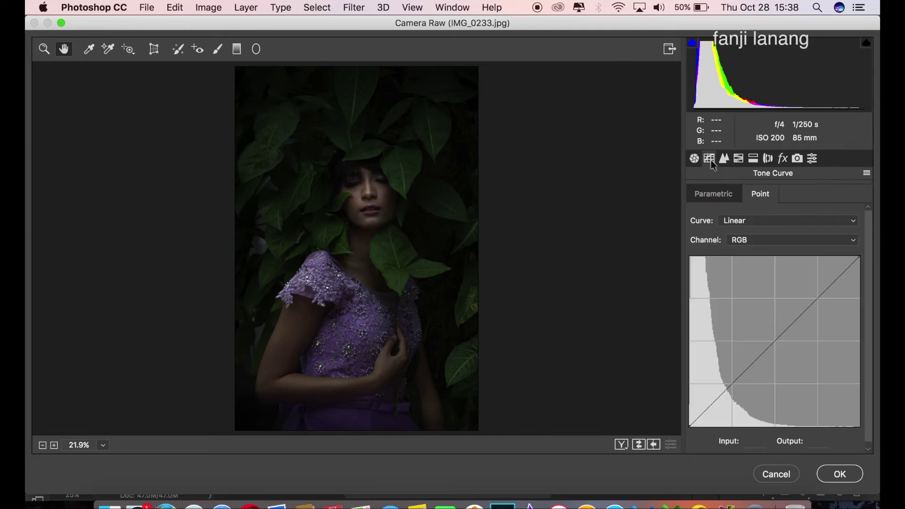
left_click(732, 387)
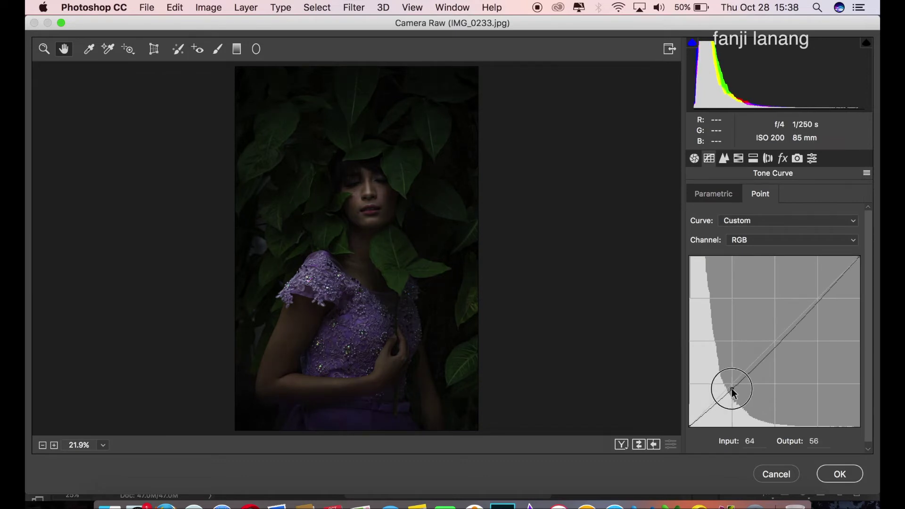
left_click(817, 296)
left_click_drag(817, 296, 818, 293)
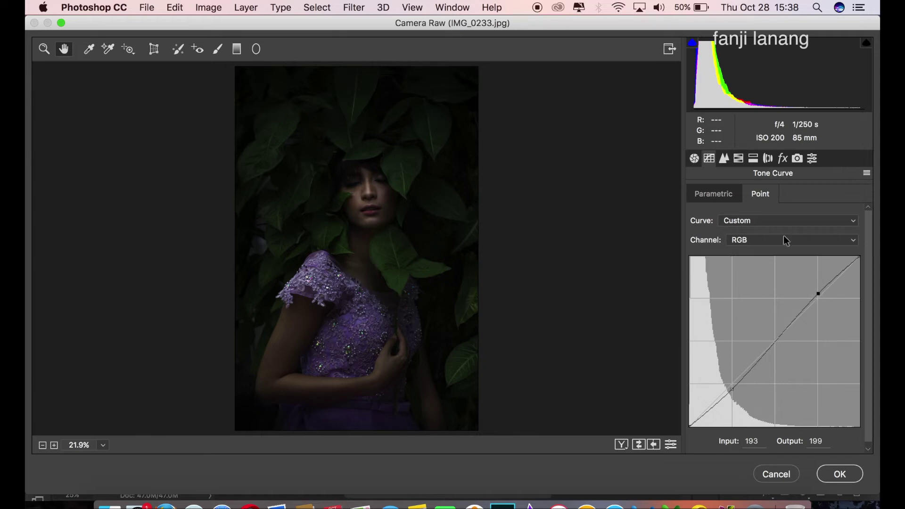
Step through the Detail, HSL, Split Toning, Lens Corrections and Effects panels to Camera Calibration
left_click(724, 159)
left_click(738, 159)
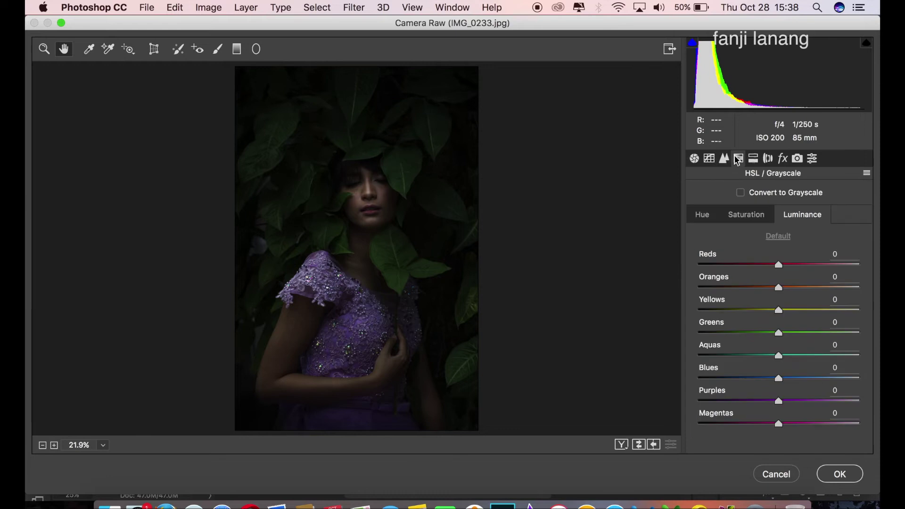
left_click(752, 161)
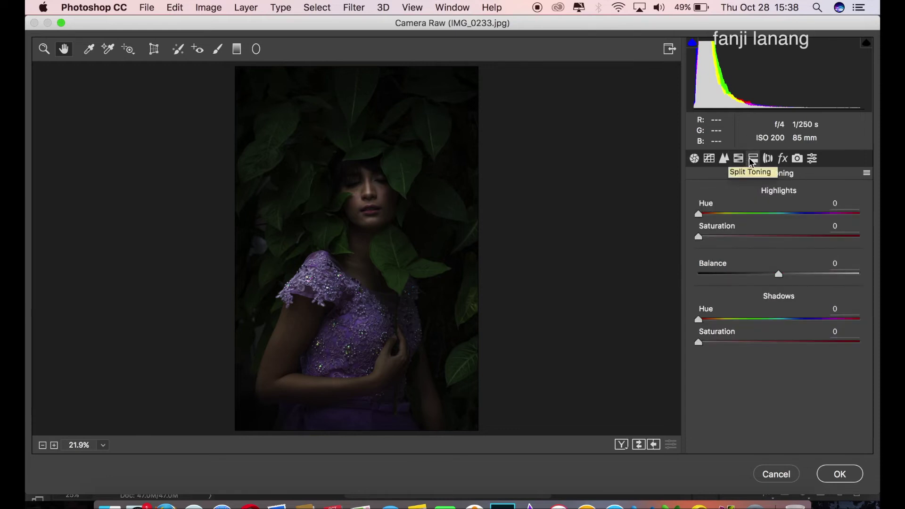
left_click(767, 159)
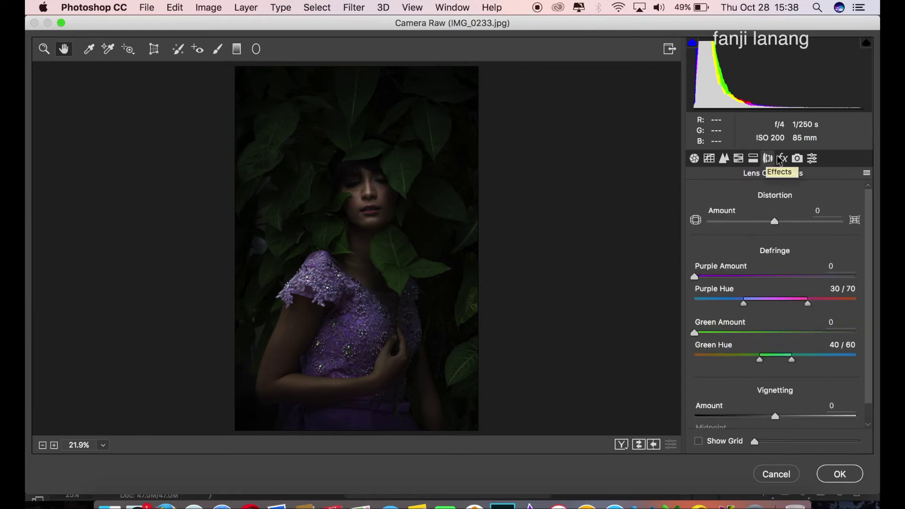
left_click(780, 159)
left_click(796, 158)
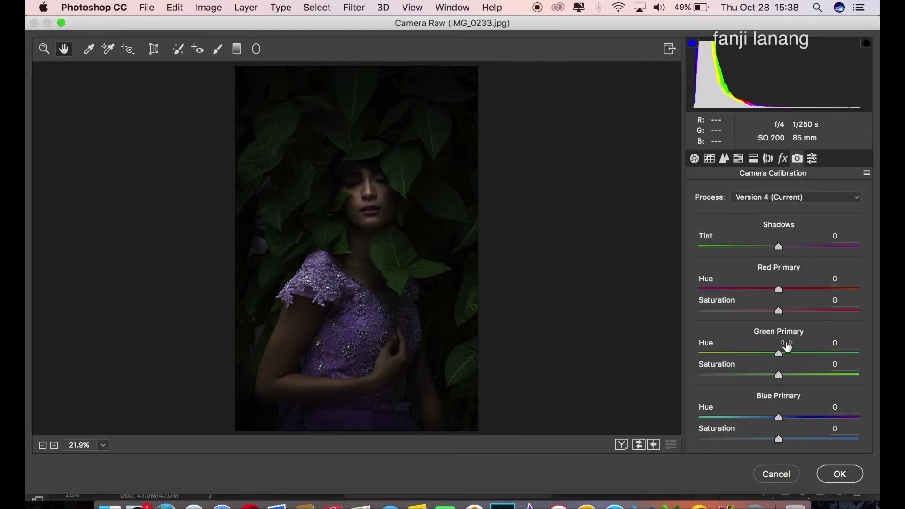
Set the green primary to hue +70 and saturation -48
left_click(792, 289)
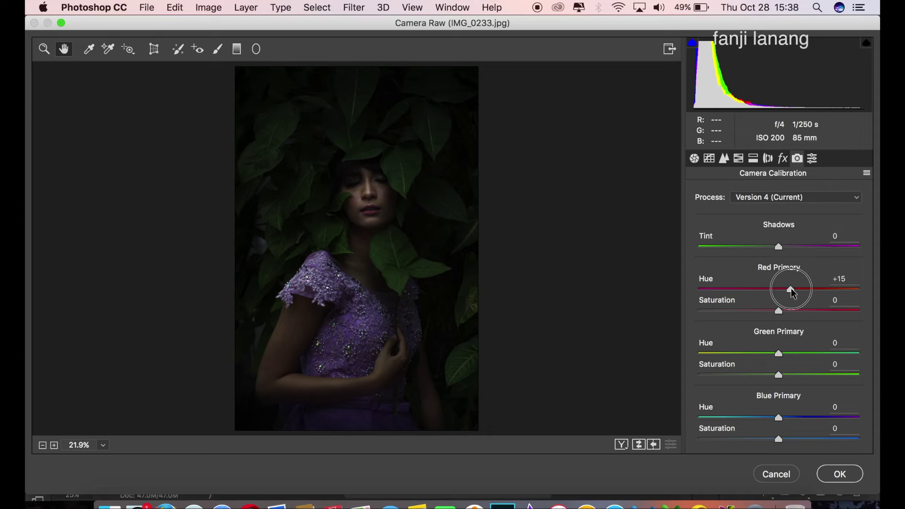
left_click_drag(799, 359, 876, 366)
left_click(755, 376)
mouse_move(756, 377)
left_mouse_down()
mouse_move(677, 400)
mouse_move(520, 412)
mouse_move(742, 411)
left_mouse_up()
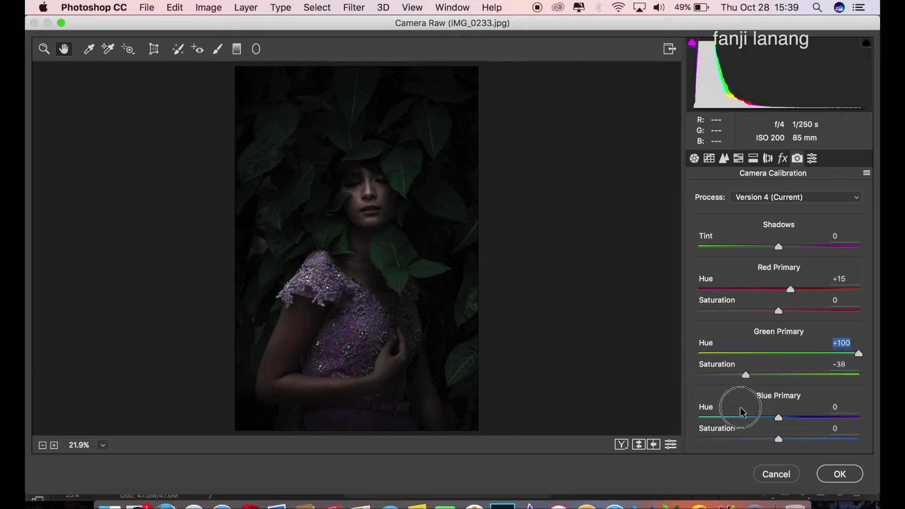
left_click_drag(839, 353, 837, 362)
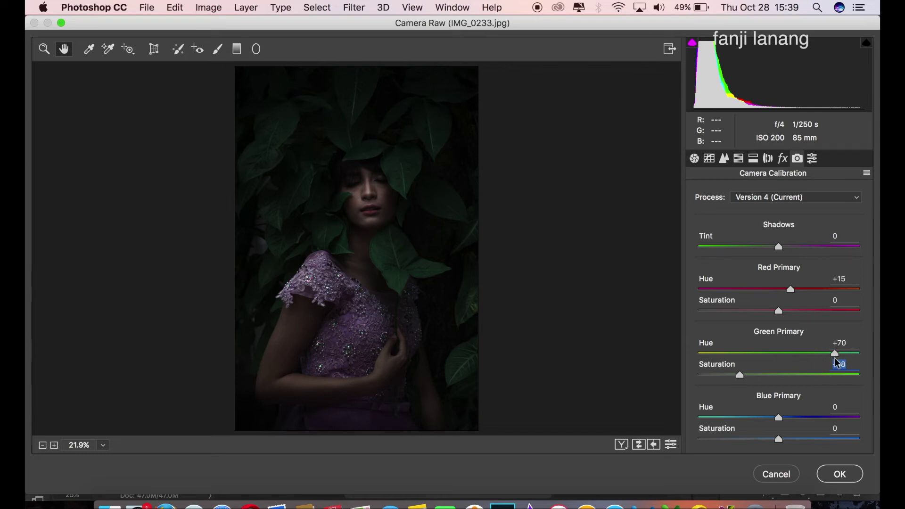
Set red primary hue +81 and saturation +15, and blue primary hue -10
mouse_move(817, 289)
left_mouse_down()
mouse_move(869, 301)
mouse_move(846, 312)
left_mouse_up()
left_click(768, 417)
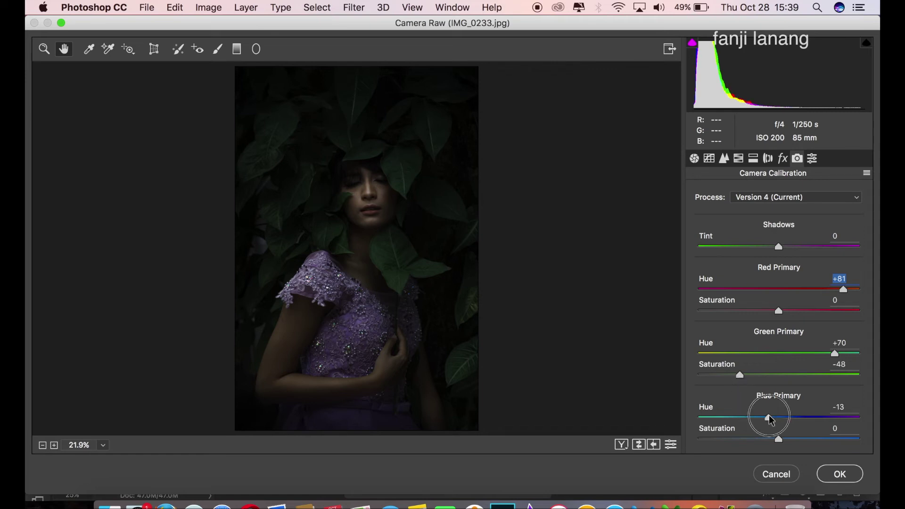
left_click_drag(769, 419, 774, 426)
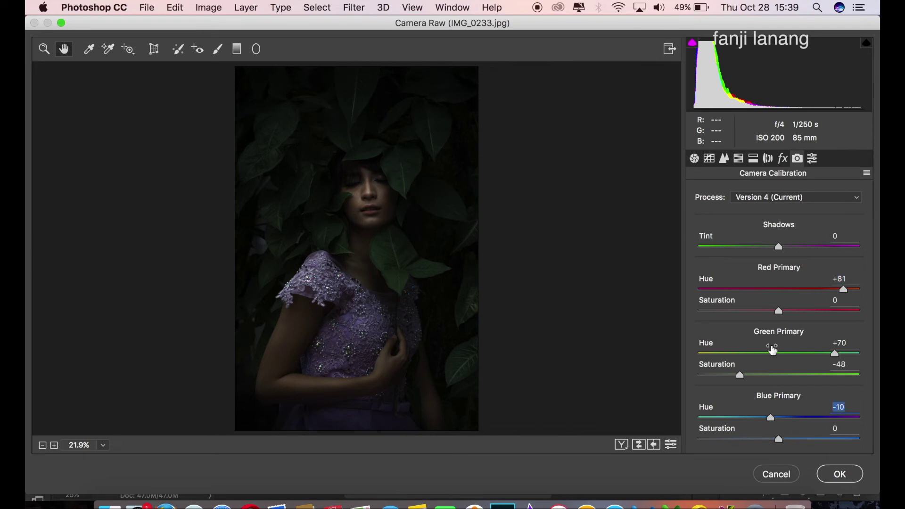
left_click(795, 310)
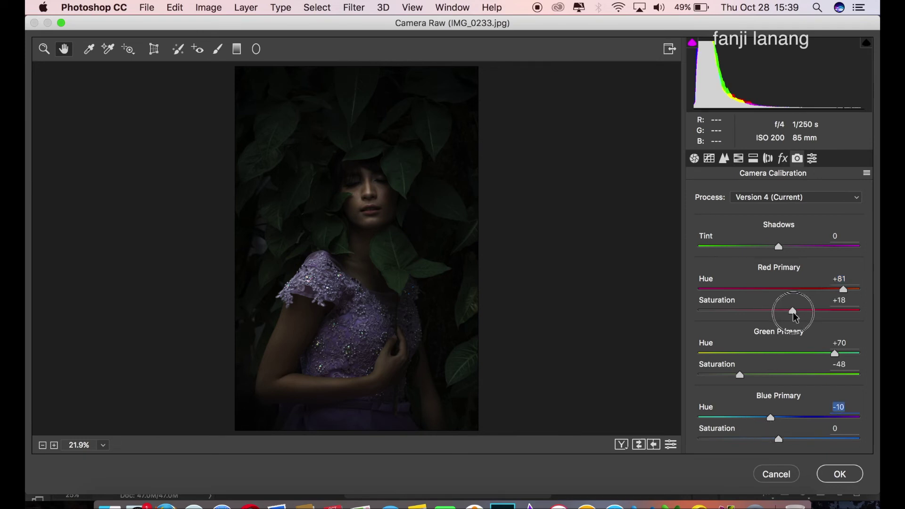
left_click_drag(795, 314, 793, 326)
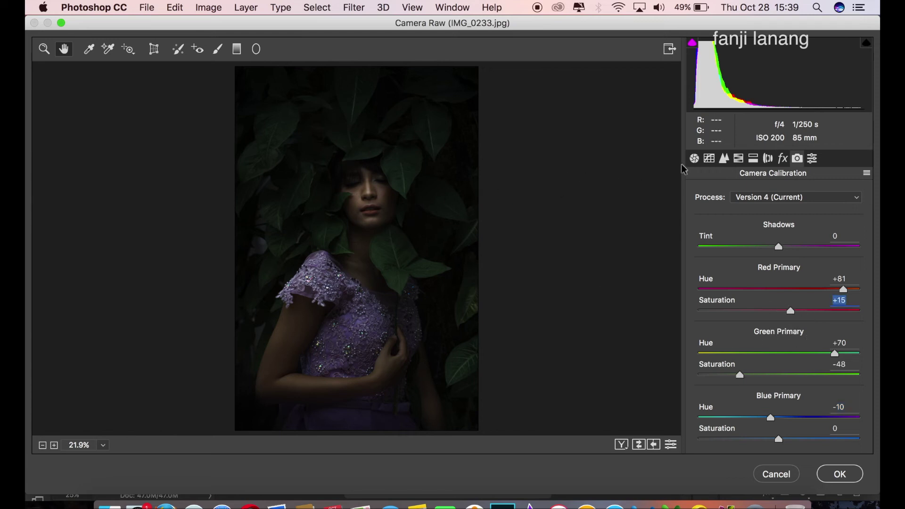
Set Basic exposure to -0.40 and shadows to +25
left_click(694, 160)
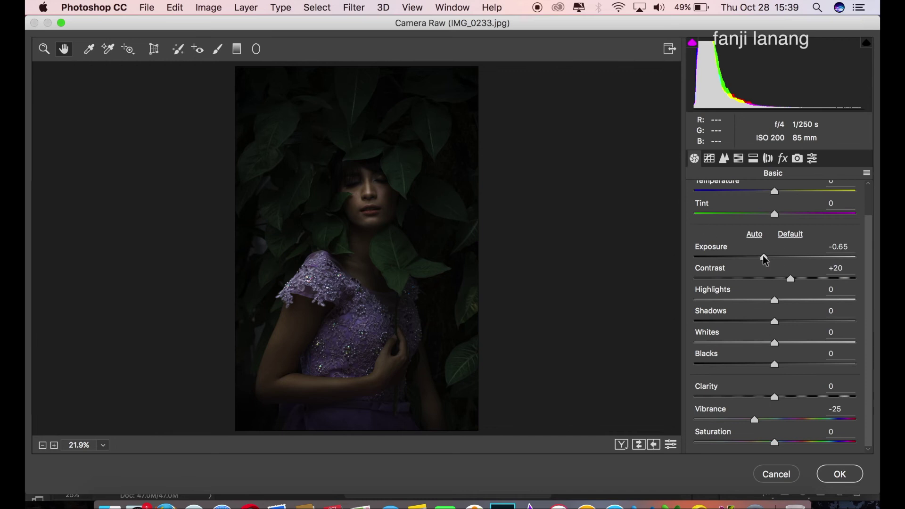
left_click_drag(764, 258, 769, 266)
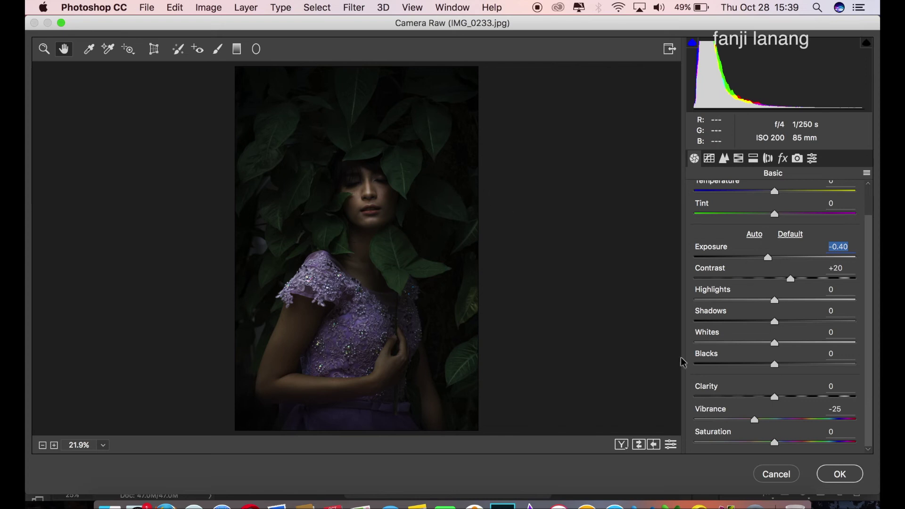
left_click(795, 323)
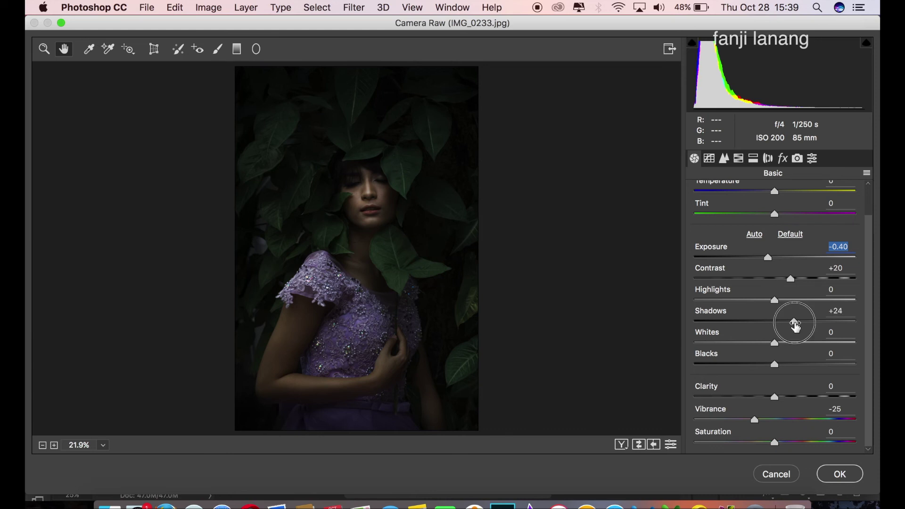
mouse_move(795, 324)
left_mouse_down()
mouse_move(839, 322)
mouse_move(796, 356)
left_mouse_up()
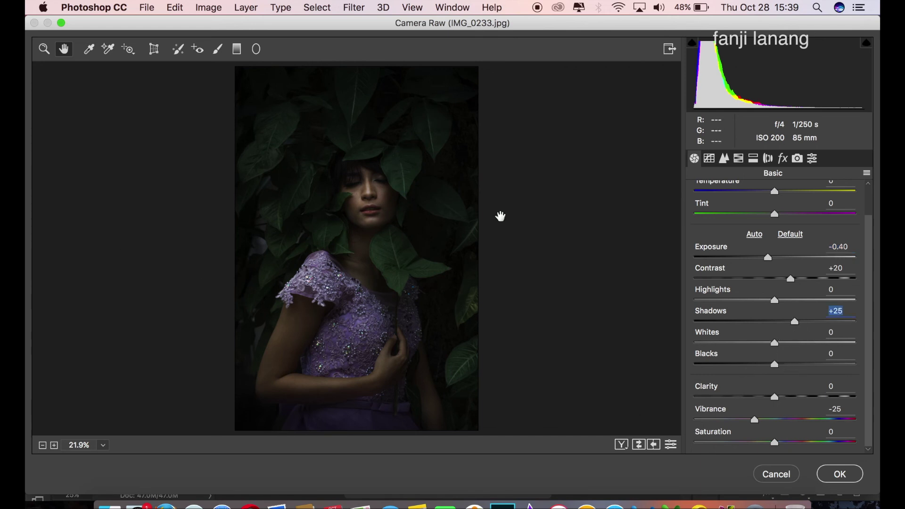
Compare before/after, apply the Camera Raw edits, and add an empty Layer 1 above
left_click(619, 448)
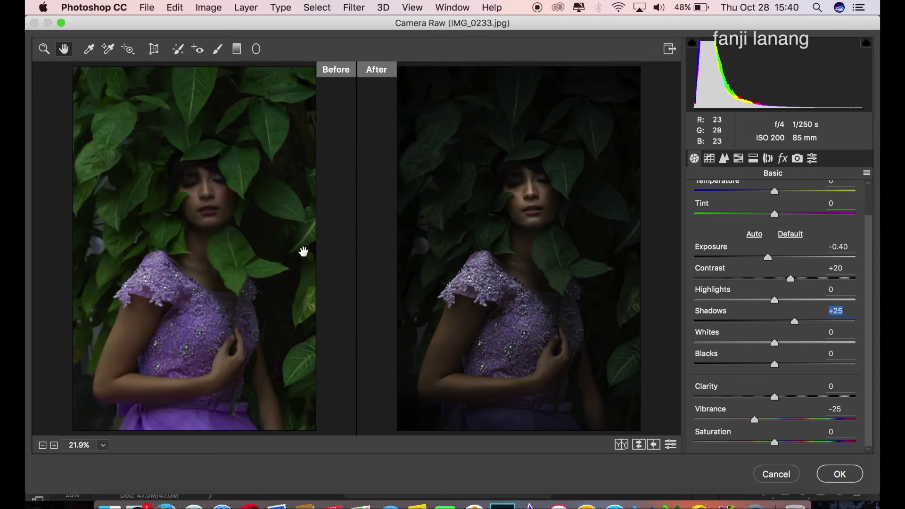
left_click(829, 471)
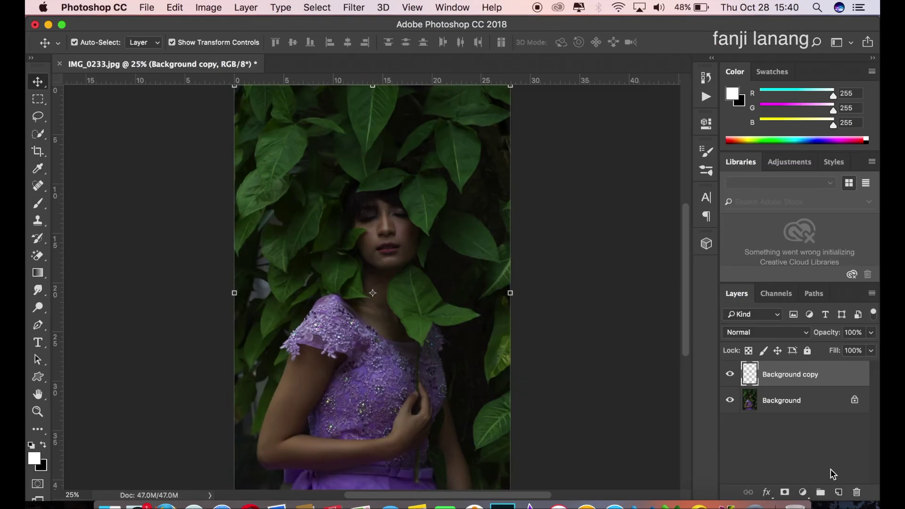
left_click(730, 374)
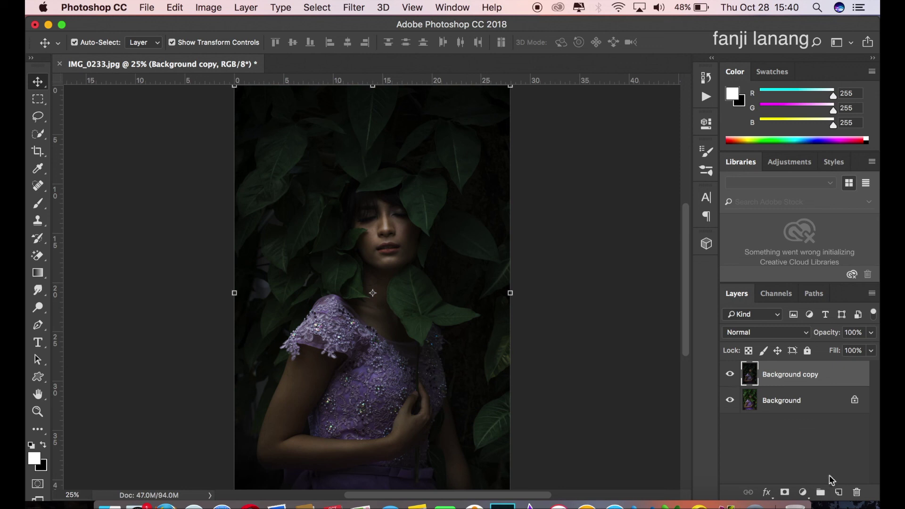
left_click(839, 492)
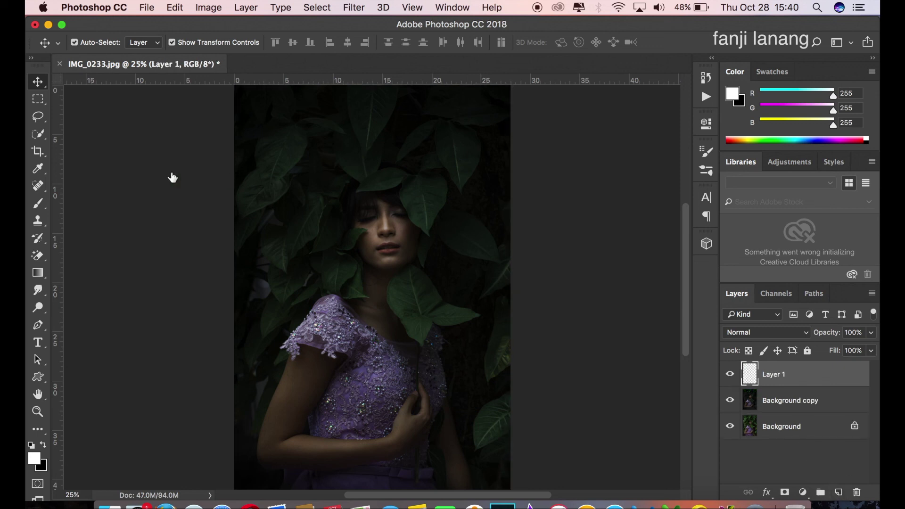
Stamp a white watermark with the 500 px signature brush near the bottom of Layer 1
left_click(38, 204)
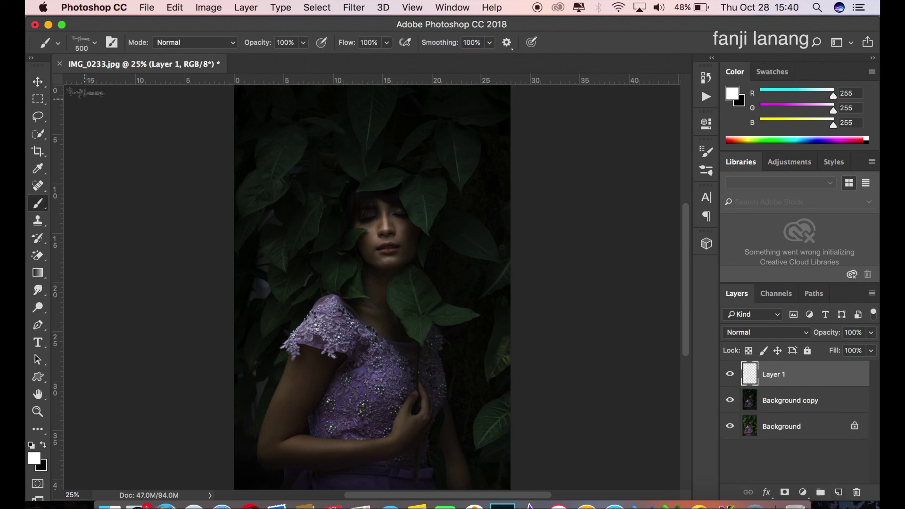
left_click(96, 43)
left_click(62, 142)
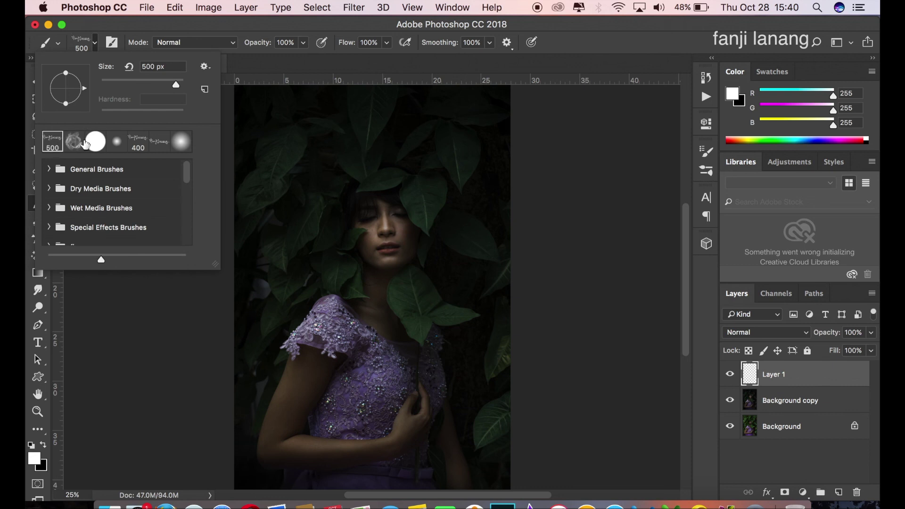
left_click(595, 57)
left_click(478, 475)
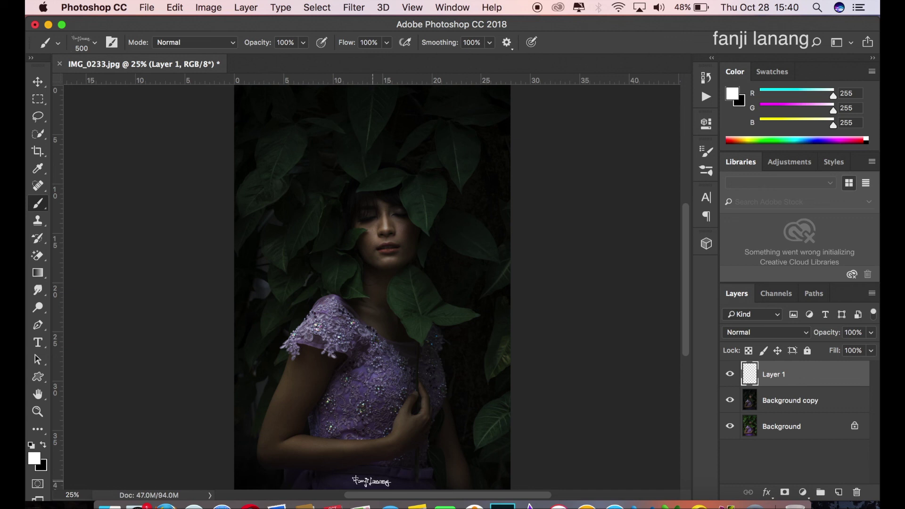
left_click(372, 481)
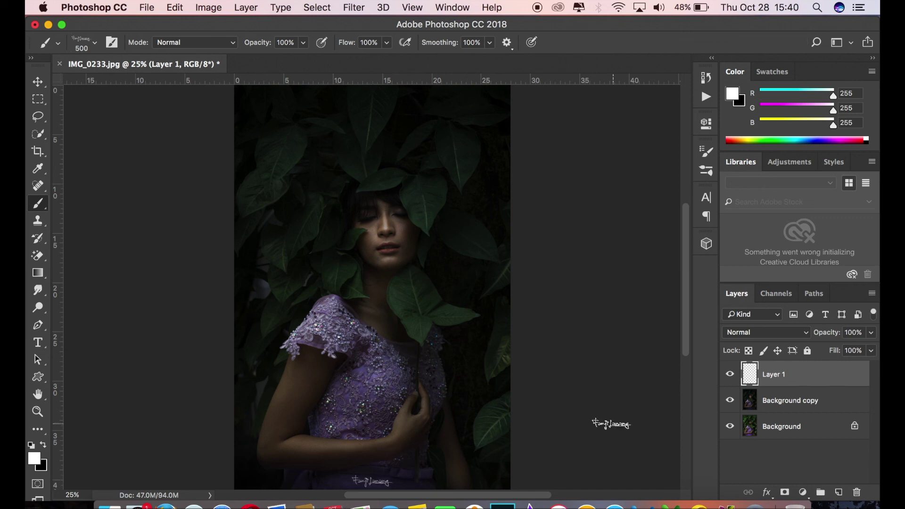